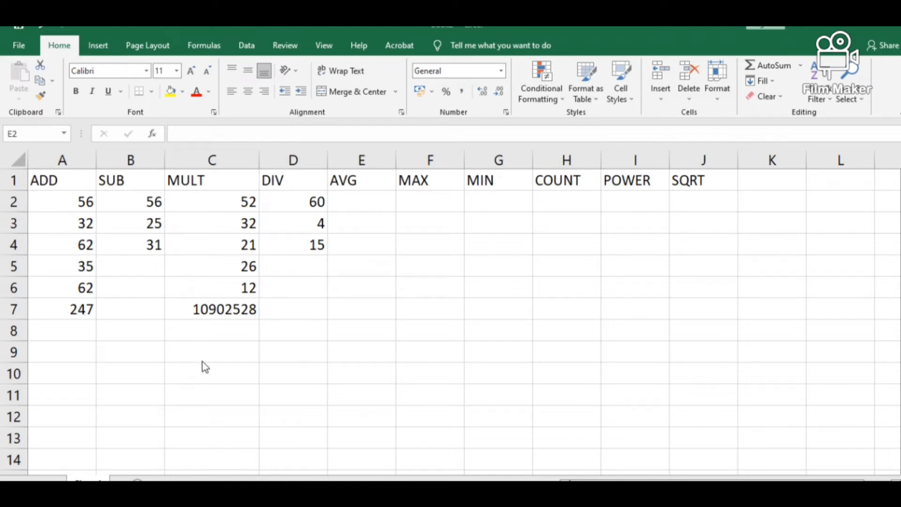
# Review the existing formulas under the ADD, SUB, MULT and DIV columns in cells A7, B4, C7 and D4
pyautogui.click(84, 309)
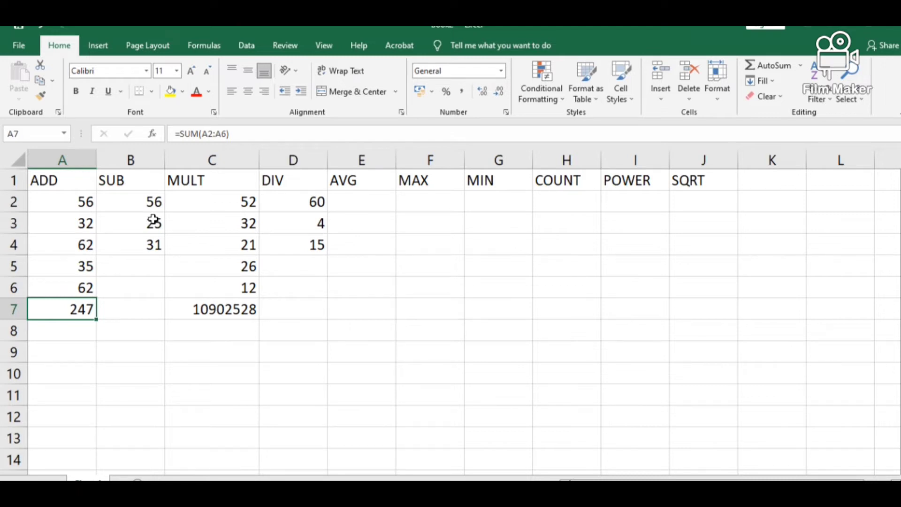
pyautogui.click(158, 261)
pyautogui.click(153, 244)
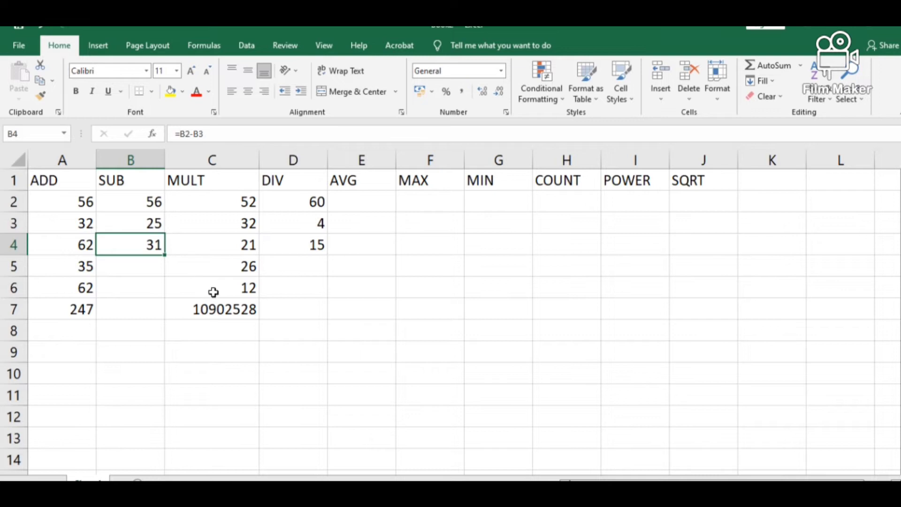
pyautogui.click(214, 310)
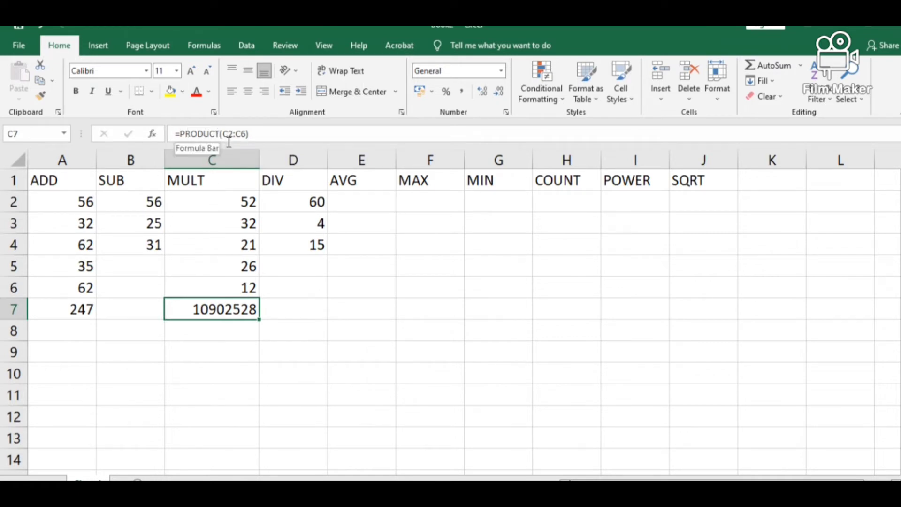
pyautogui.click(311, 246)
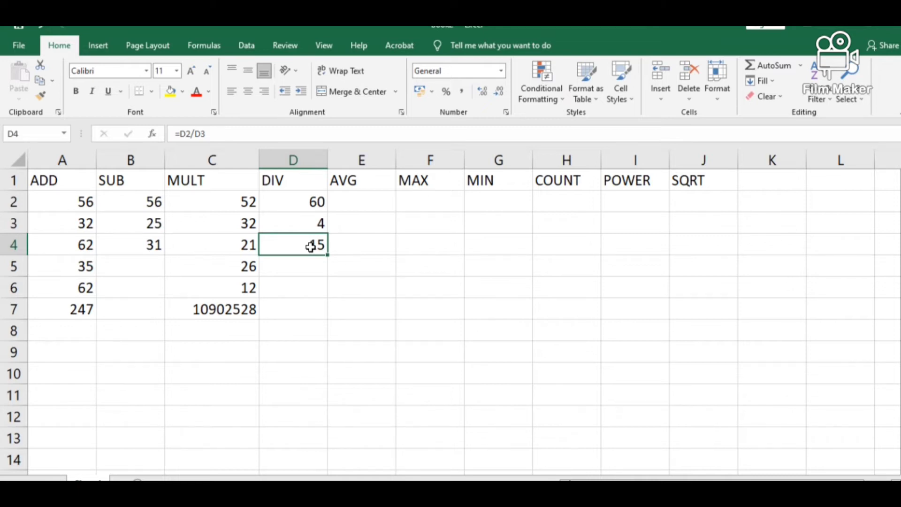
# Fill the AVG column in cells E2 to E6 with 45, 65, 58, 54 and 26
pyautogui.click(373, 196)
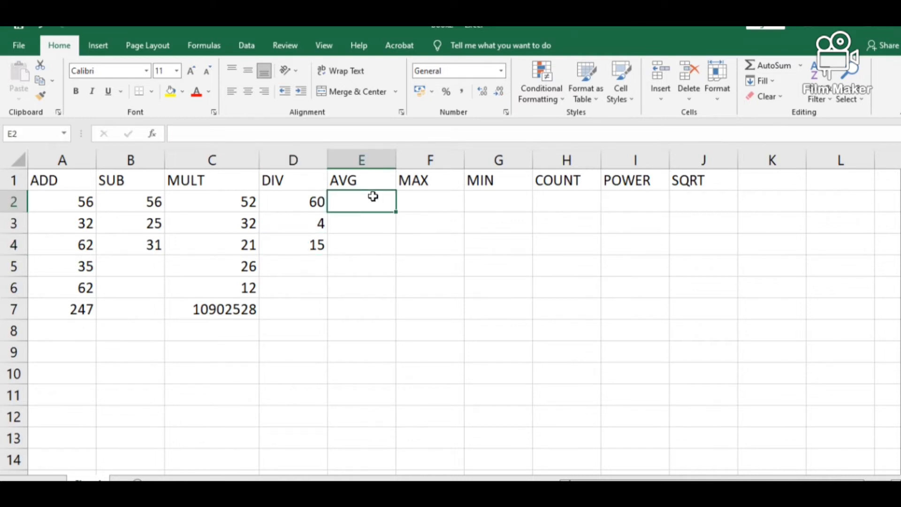
pyautogui.write('45.35')
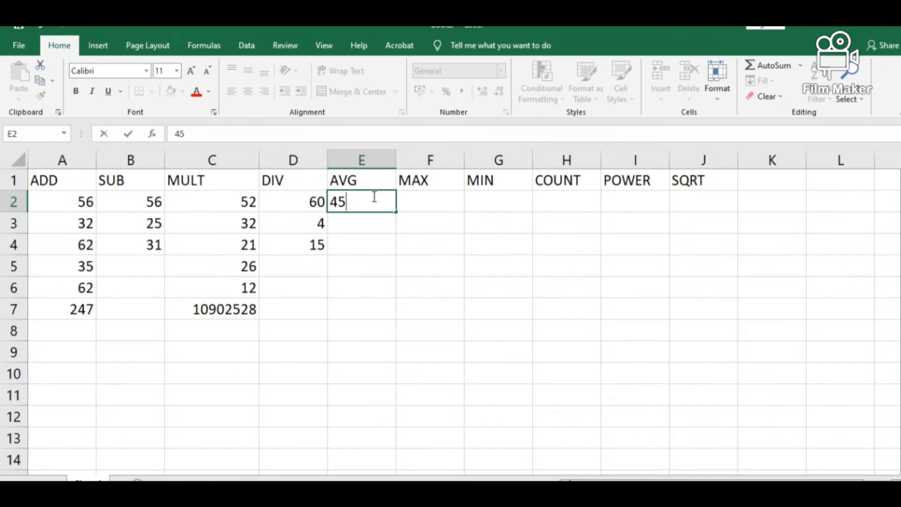
pyautogui.press('BackSpace')
pyautogui.press('BackSpace')
pyautogui.press('BackSpace')
pyautogui.press('Return')
pyautogui.write('65')
pyautogui.press('Return')
pyautogui.write('58')
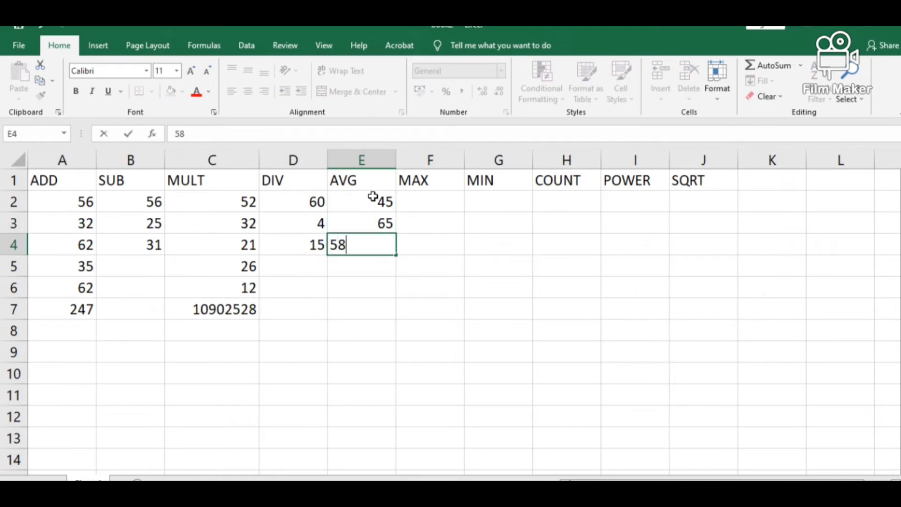
pyautogui.press('Return')
pyautogui.write('54')
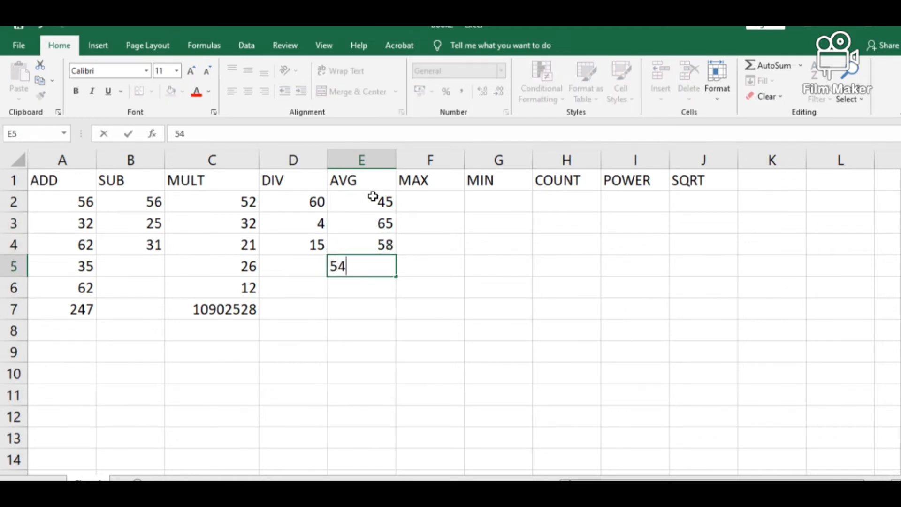
pyautogui.press('Return')
pyautogui.write('26')
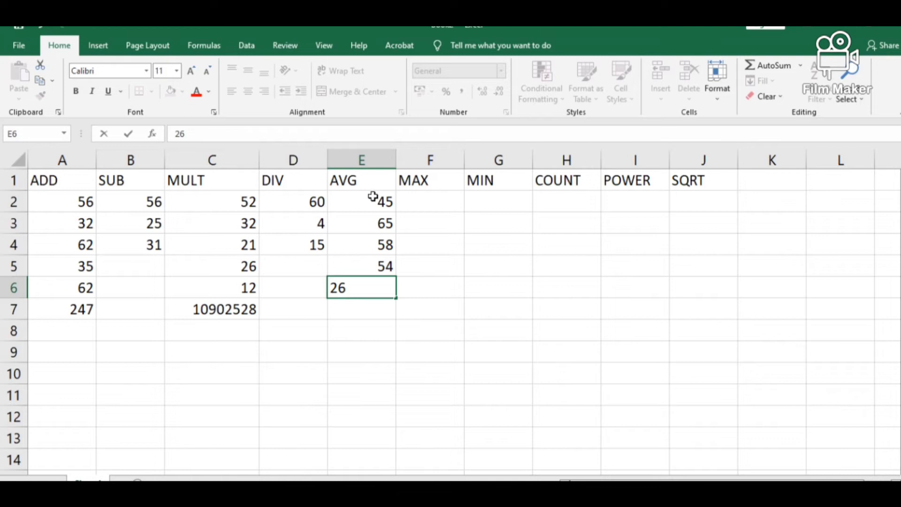
pyautogui.press('Return')
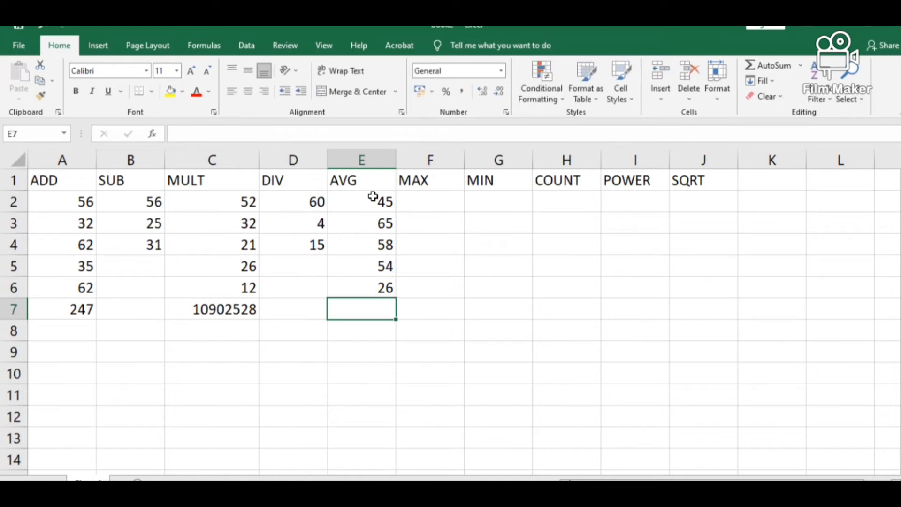
# Enter the formula =AVERAGE(E2:E6) in cell E7 below the AVG values
pyautogui.write('=A')
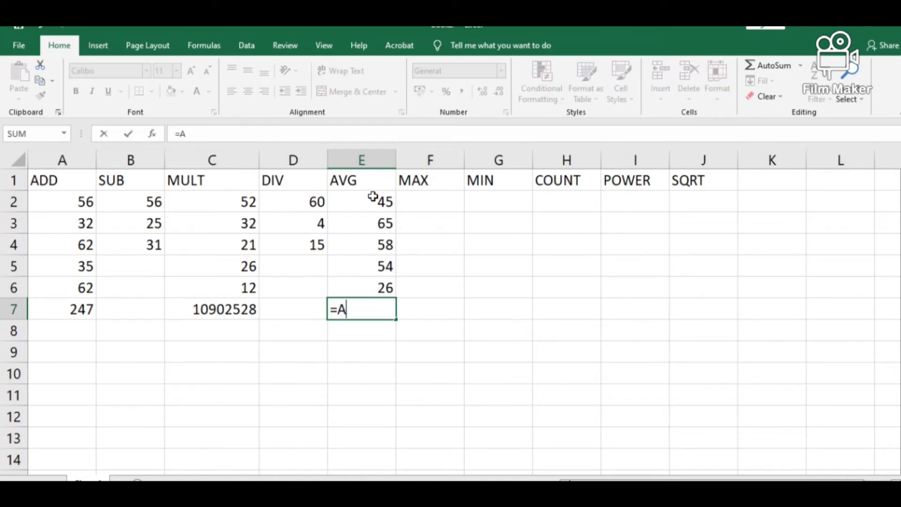
pyautogui.write('VERAGE')
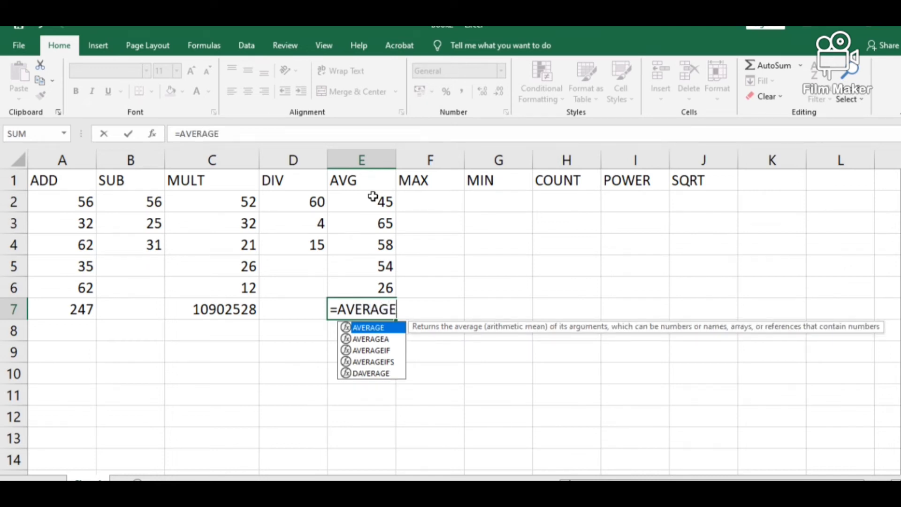
pyautogui.write('(')
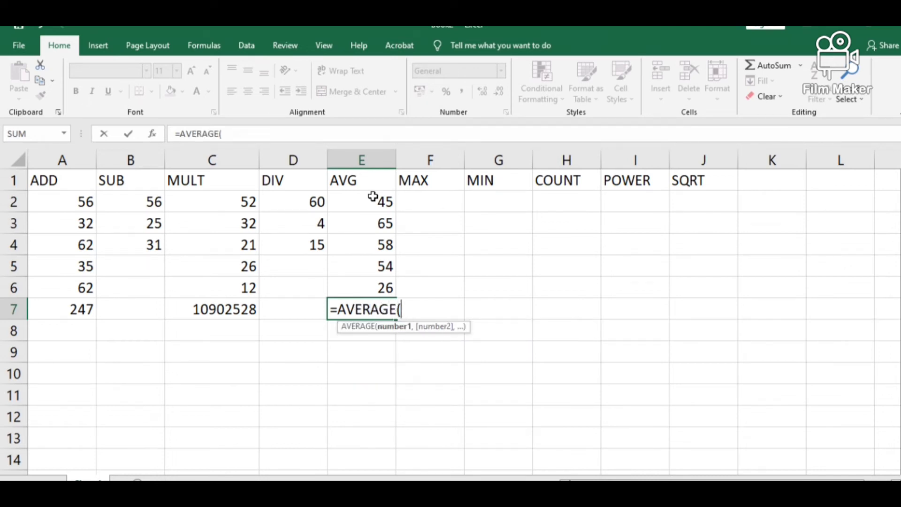
pyautogui.moveTo(374, 203); pyautogui.dragTo(372, 284)
pyautogui.write(')')
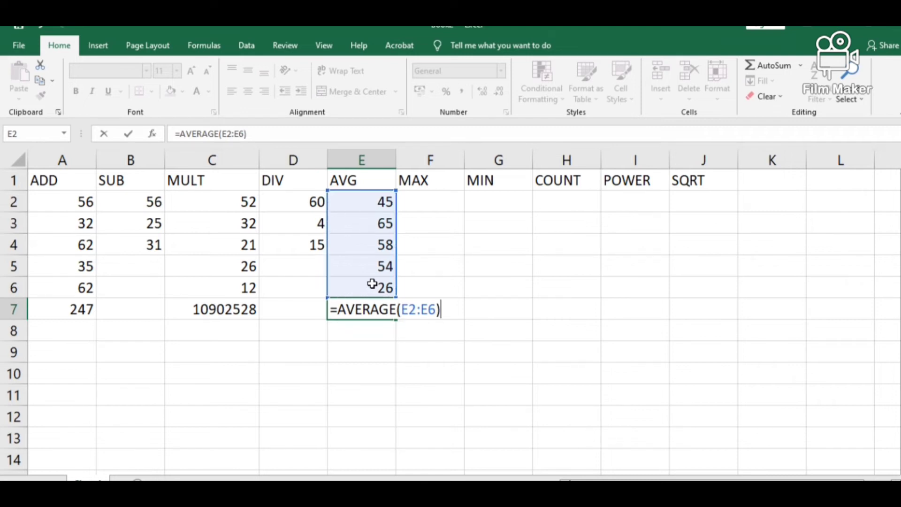
pyautogui.press('Return')
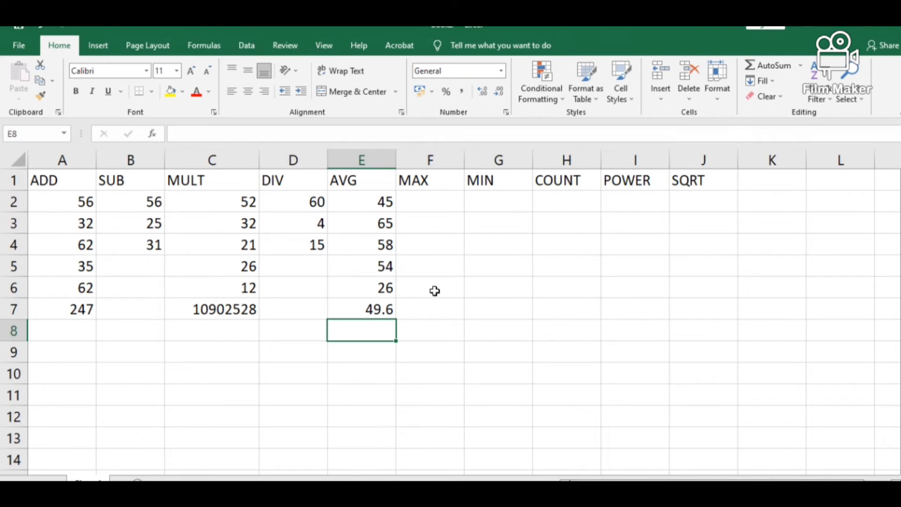
# Fill the MAX column in cells F2 to F6 with 58, 63, 59, 65 and 51
pyautogui.click(432, 202)
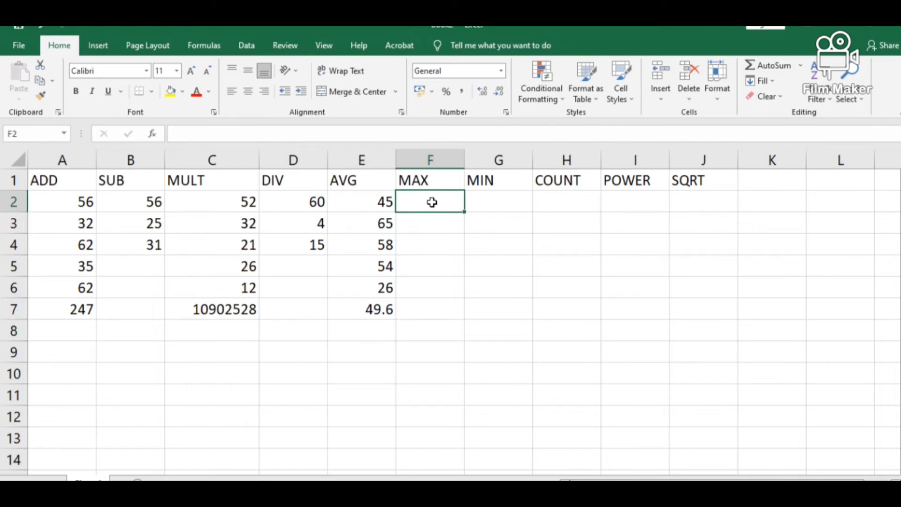
pyautogui.write('58')
pyautogui.press('Return')
pyautogui.write('63')
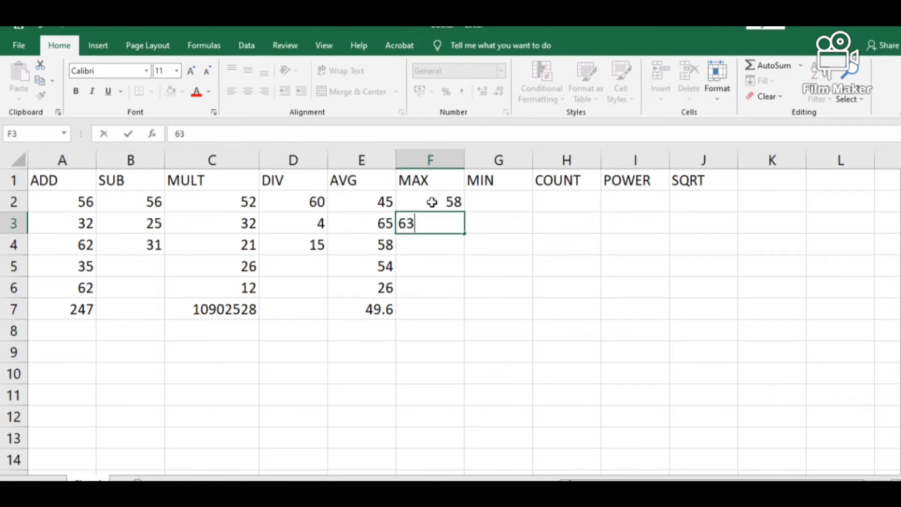
pyautogui.press('Return')
pyautogui.write('59')
pyautogui.press('Return')
pyautogui.write('65')
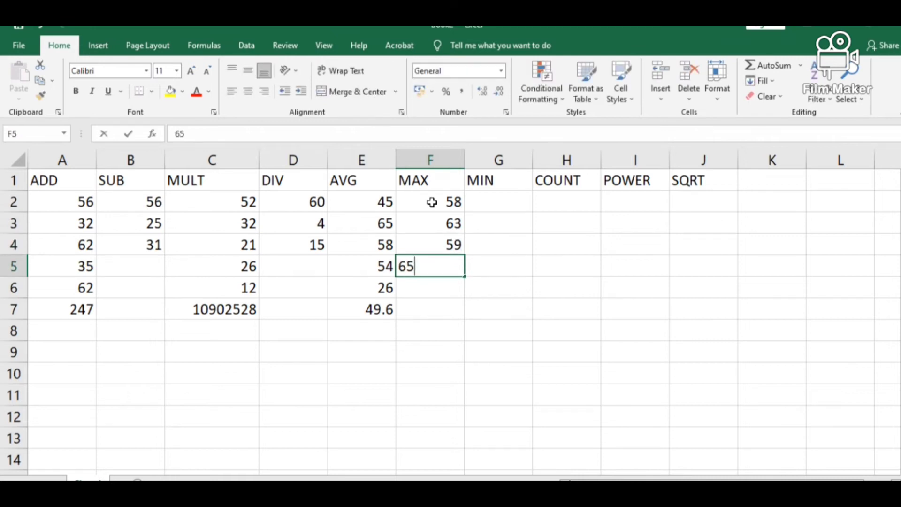
pyautogui.press('Return')
pyautogui.write('51')
pyautogui.press('Return')
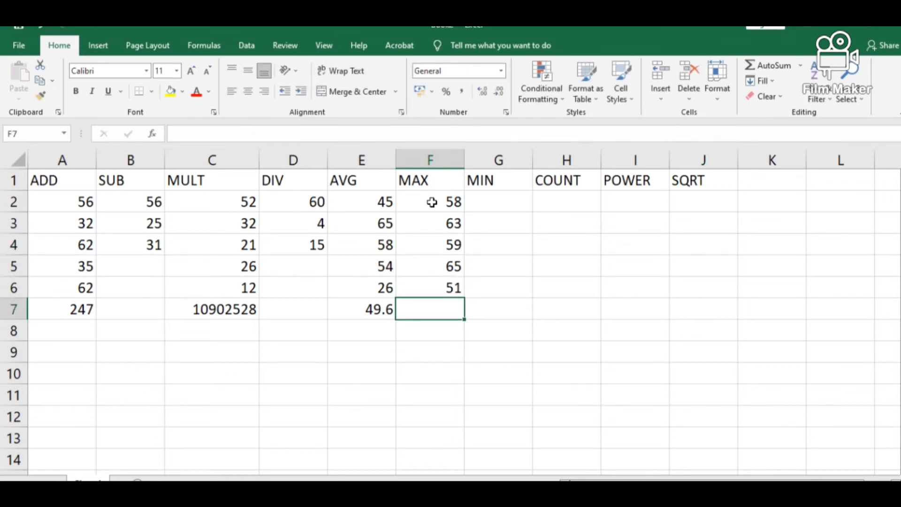
# Enter the formula =MAX(F2:F6) in cell F7 below the MAX values
pyautogui.write('=')
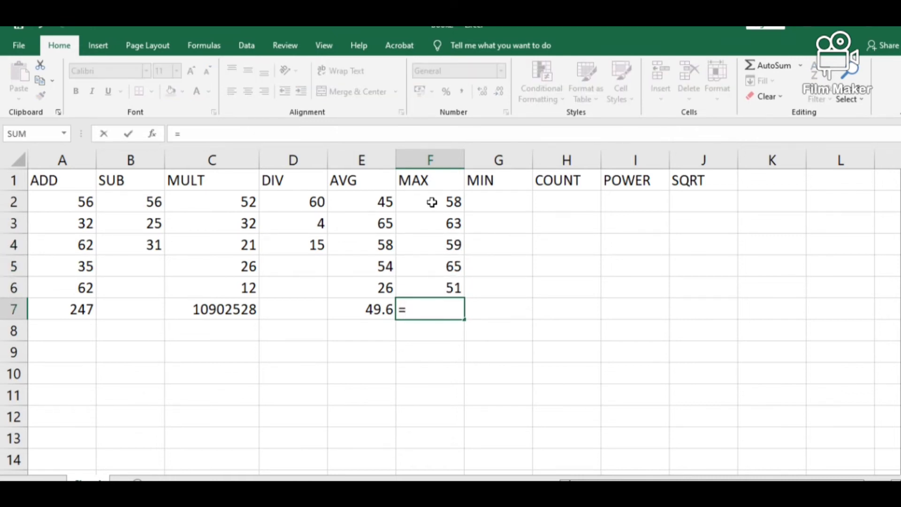
pyautogui.write('MAX')
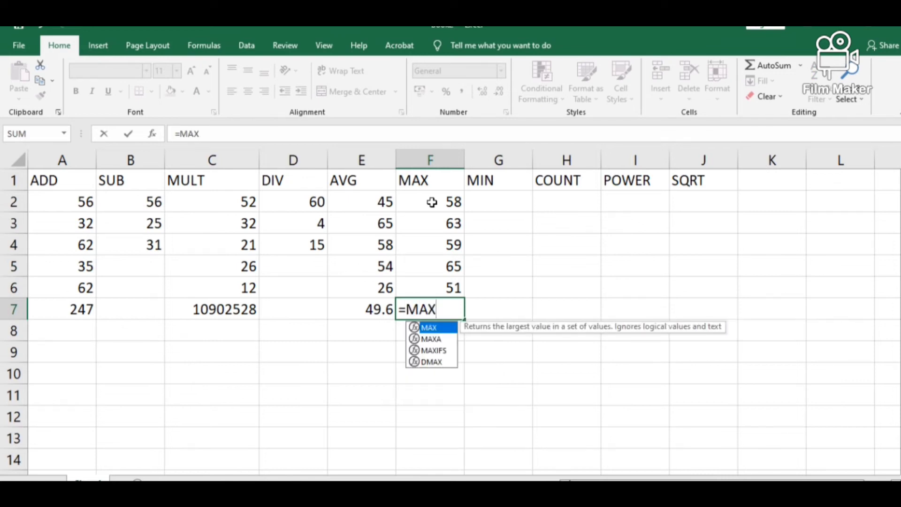
pyautogui.write('(')
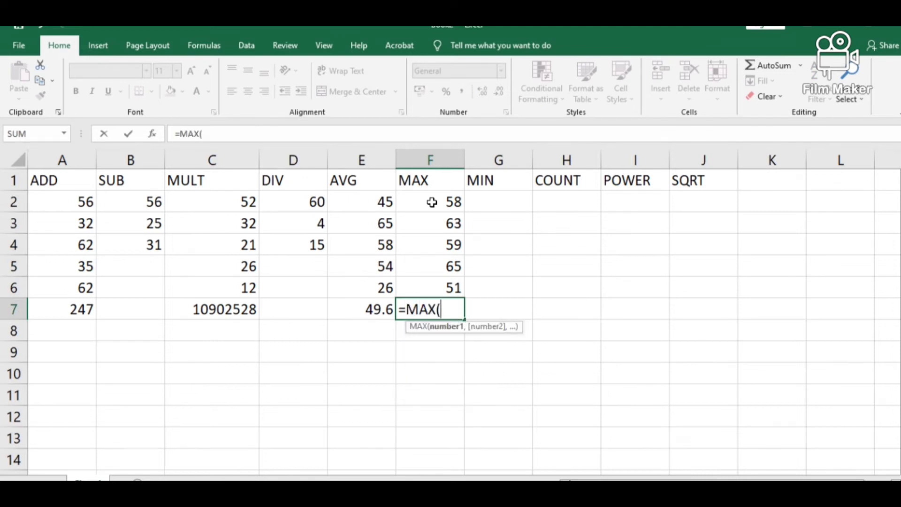
pyautogui.click(431, 202)
pyautogui.write(':F')
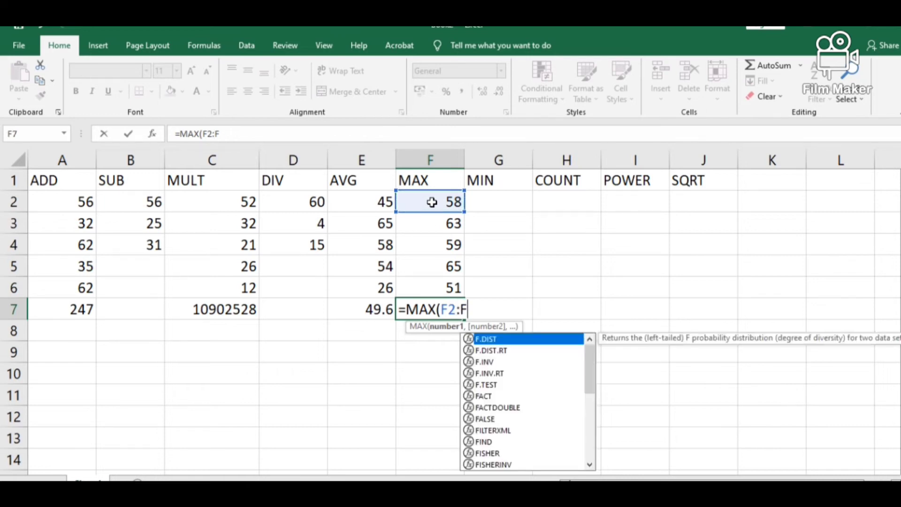
pyautogui.write('6')
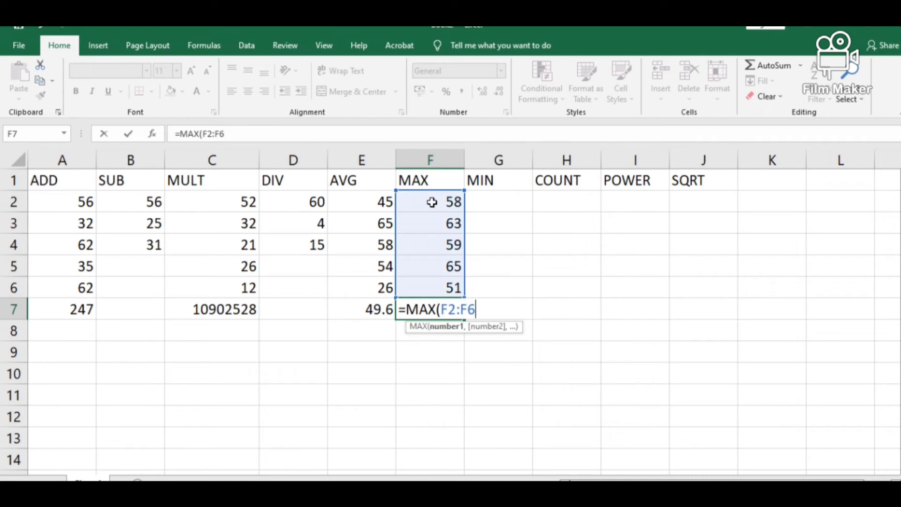
pyautogui.write(')')
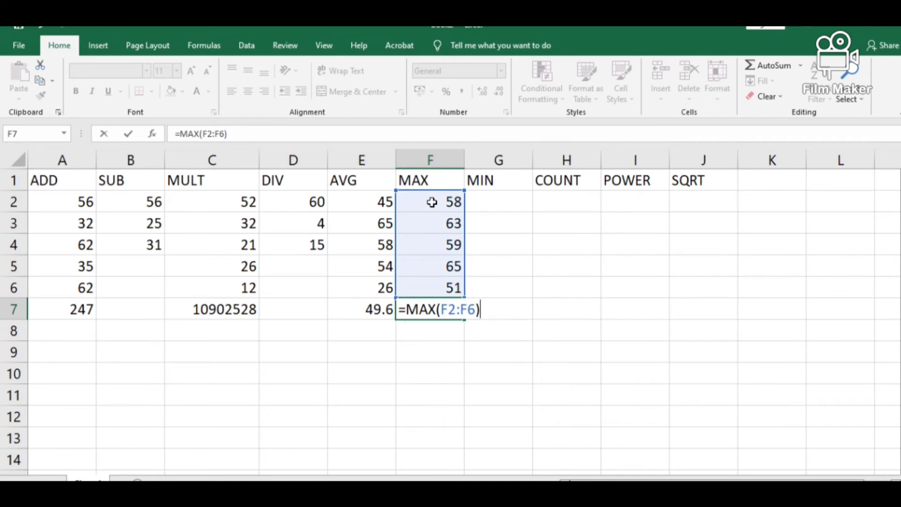
pyautogui.press('Return')
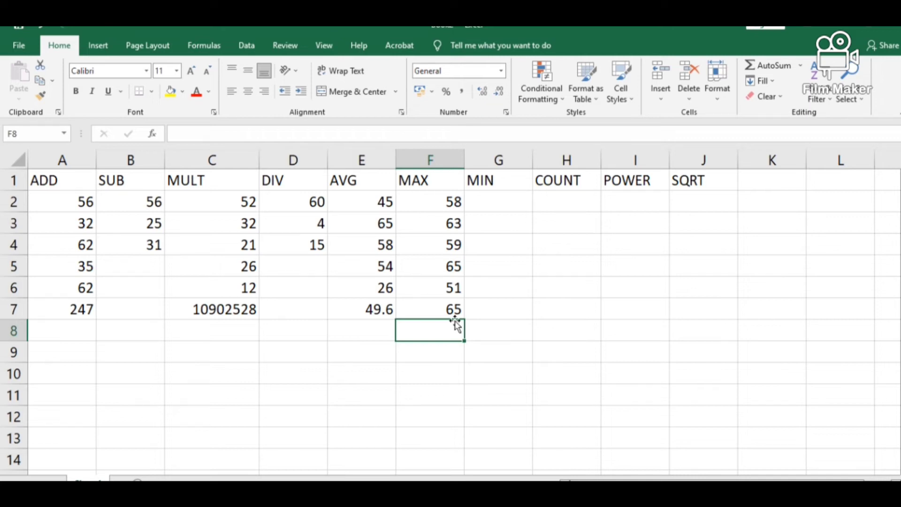
# Fill the MIN column in cells G2 to G6 with 56, 32, 12, 68 and 25
pyautogui.click(488, 195)
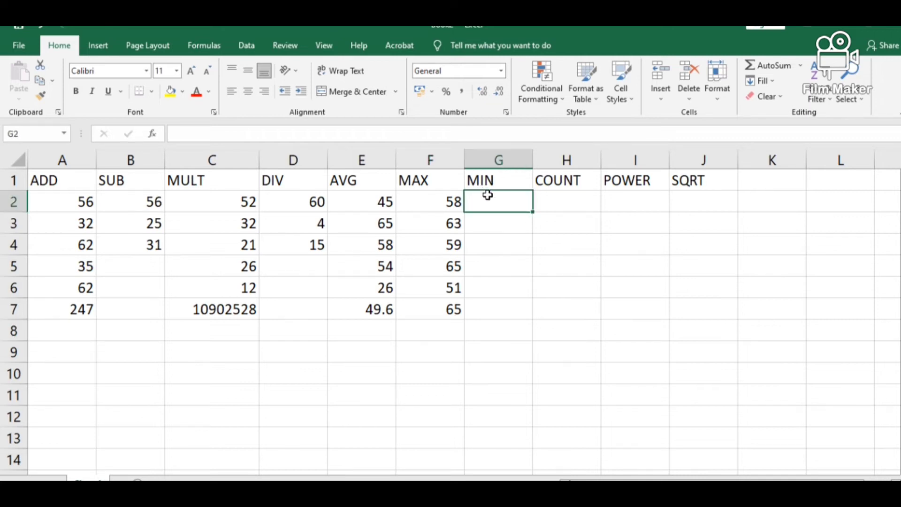
pyautogui.write('56')
pyautogui.press('Return')
pyautogui.write('32')
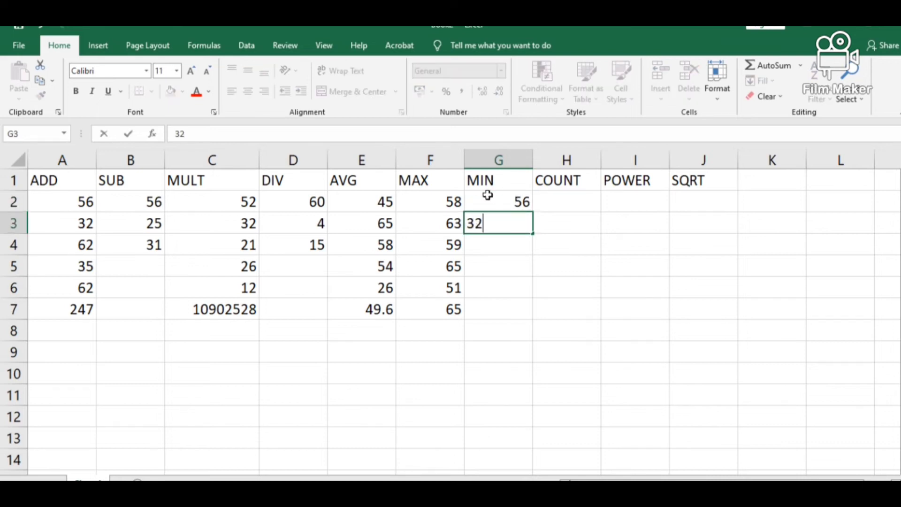
pyautogui.press('Return')
pyautogui.write('12')
pyautogui.press('Return')
pyautogui.write('68')
pyautogui.press('Return')
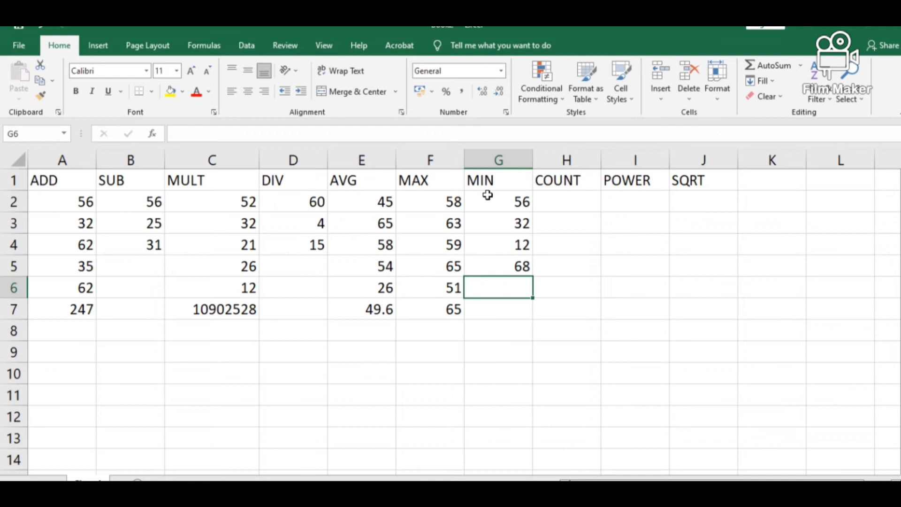
pyautogui.write('25')
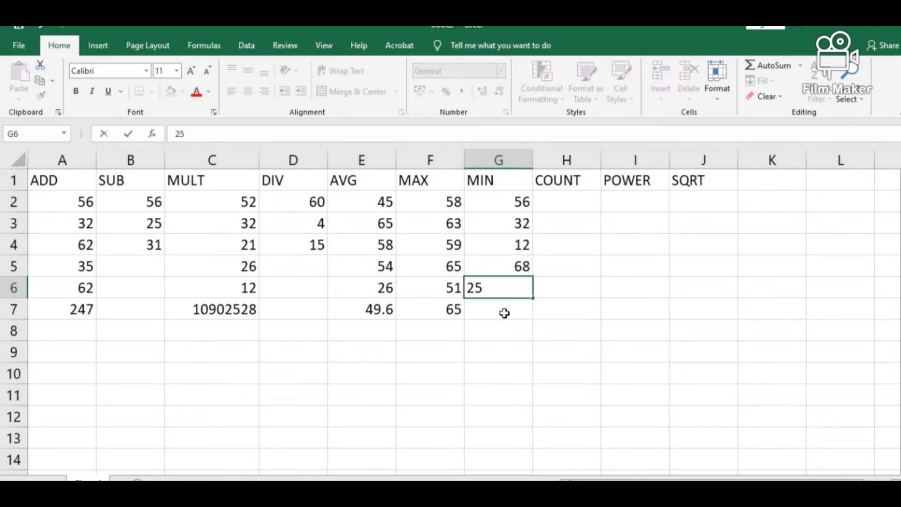
pyautogui.press('Return')
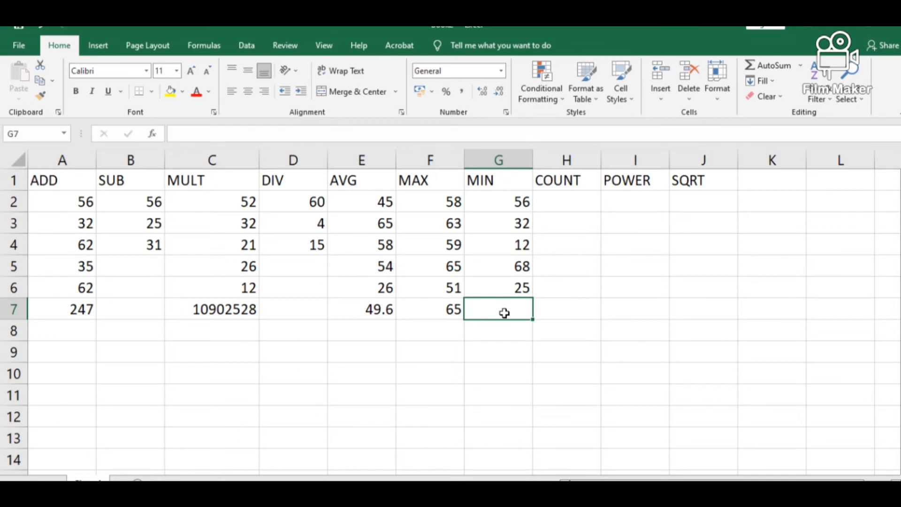
# Enter the formula =MIN(G2:G6) in cell G7 below the MIN values
pyautogui.write('=')
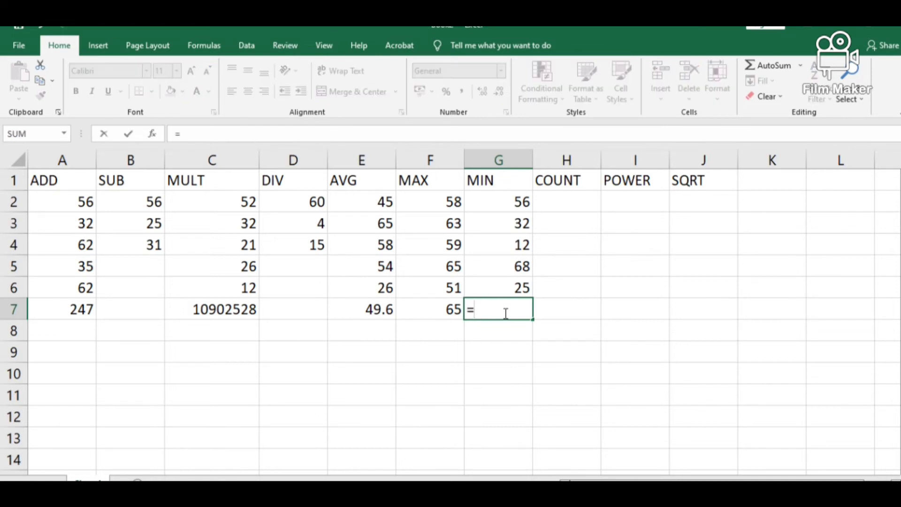
pyautogui.write('MIN')
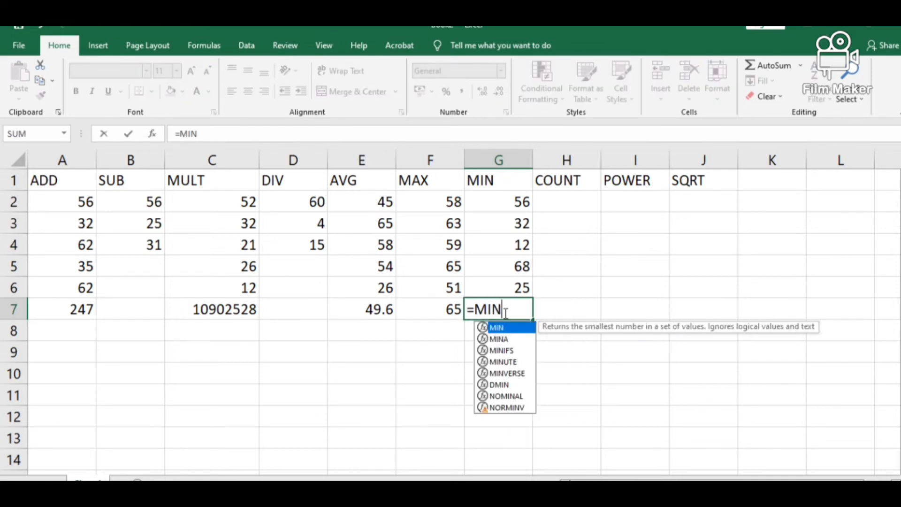
pyautogui.write('(')
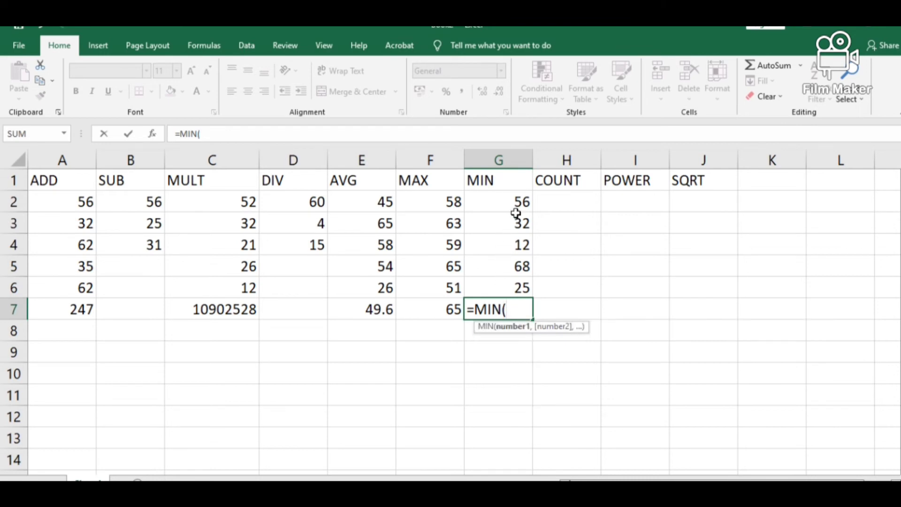
pyautogui.moveTo(516, 205); pyautogui.dragTo(517, 300)
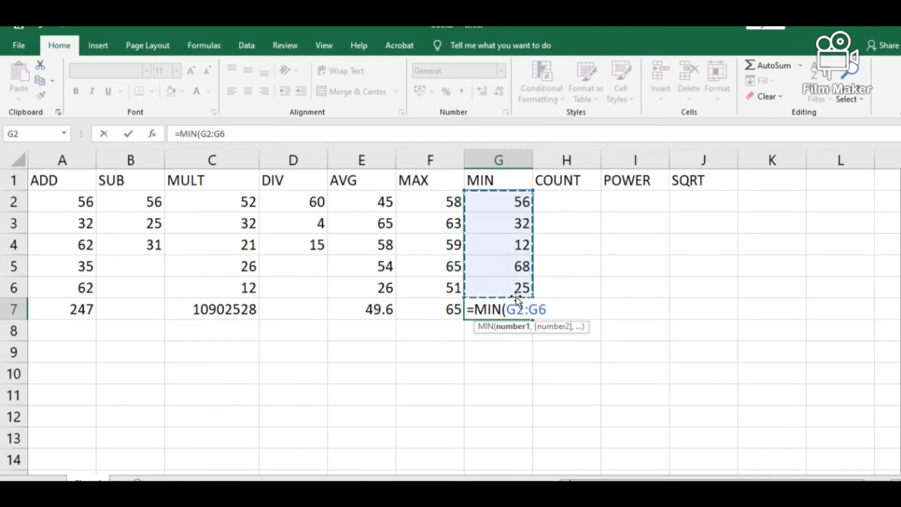
pyautogui.write(')')
pyautogui.press('Return')
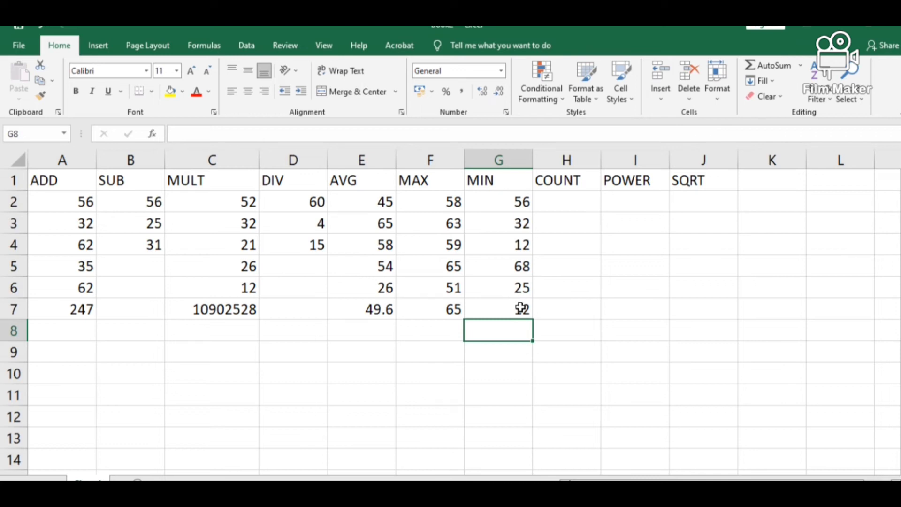
# Fill the COUNT column with 52 in H2, 63 in H3 and 25 in H5, leaving H4 empty
pyautogui.click(573, 206)
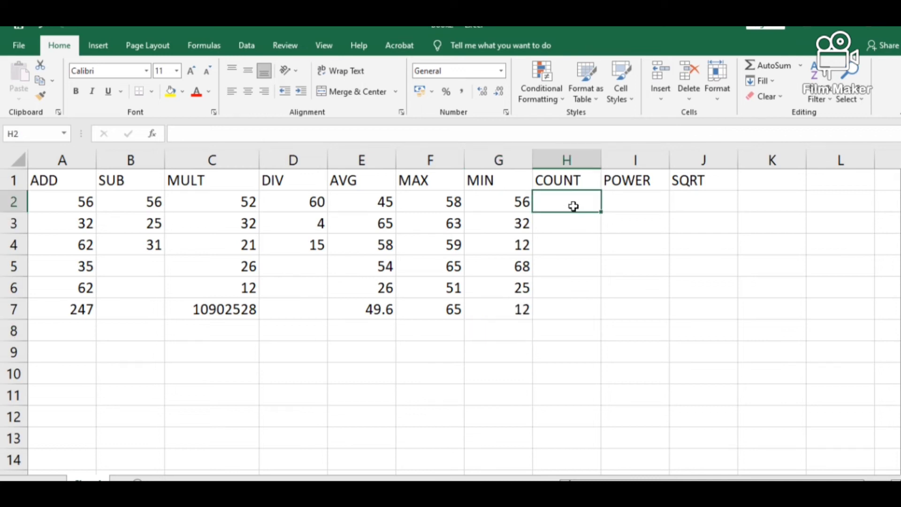
pyautogui.write('52')
pyautogui.press('Return')
pyautogui.write('63')
pyautogui.press('Return')
pyautogui.press('Return')
pyautogui.write('25')
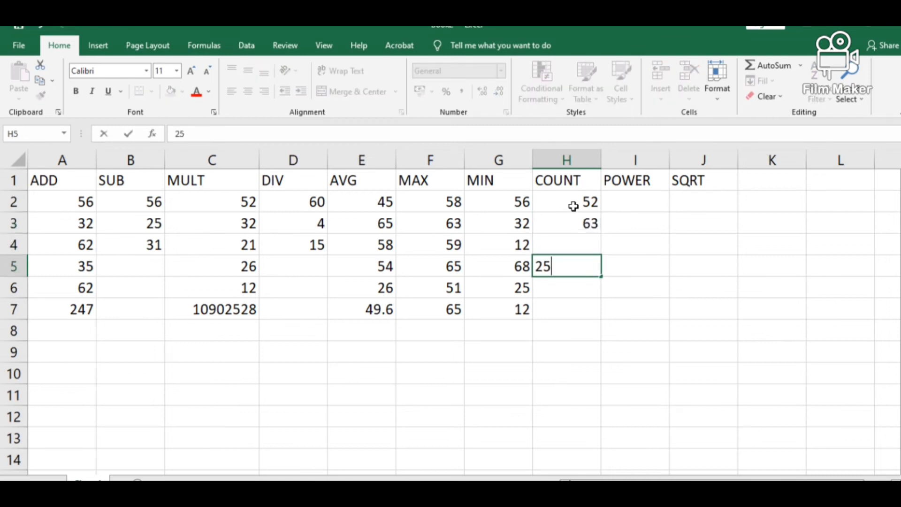
pyautogui.press('Return')
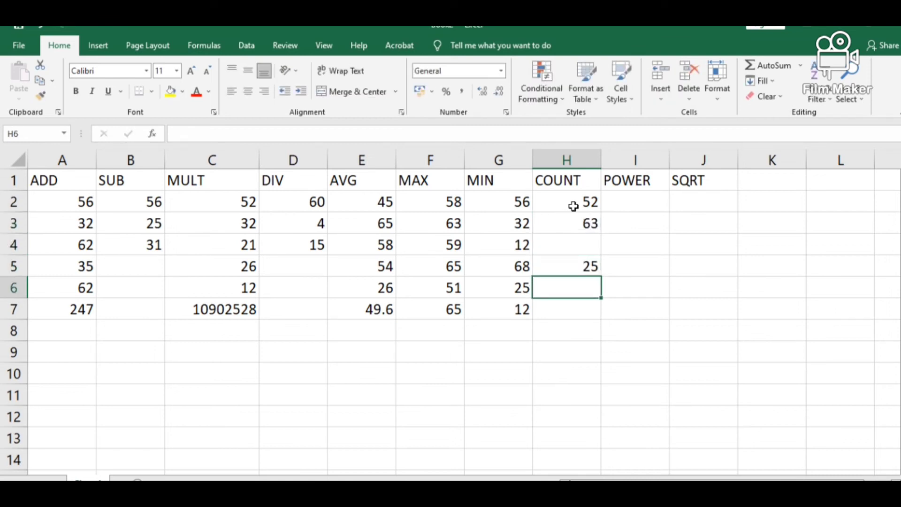
# Enter the formula =COUNT(H2:H6) in cell H7 below the COUNT values
pyautogui.press('Return')
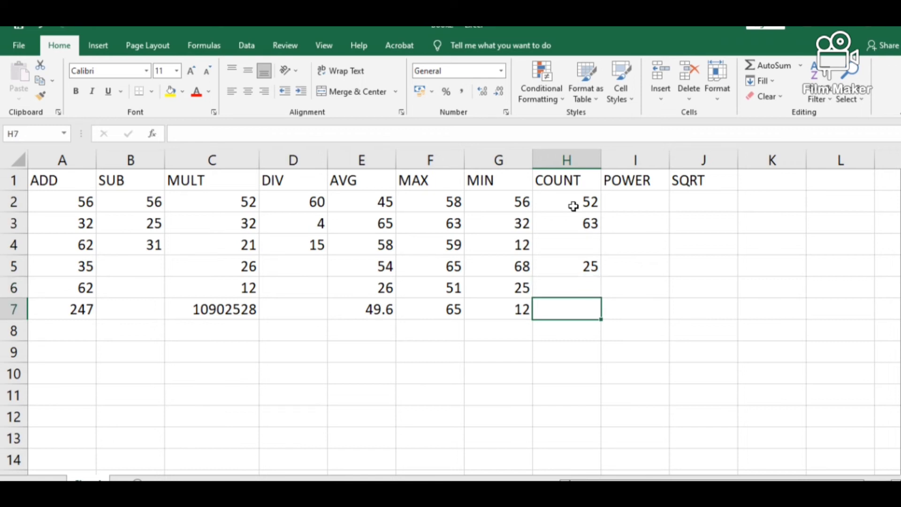
pyautogui.write('=COUNT')
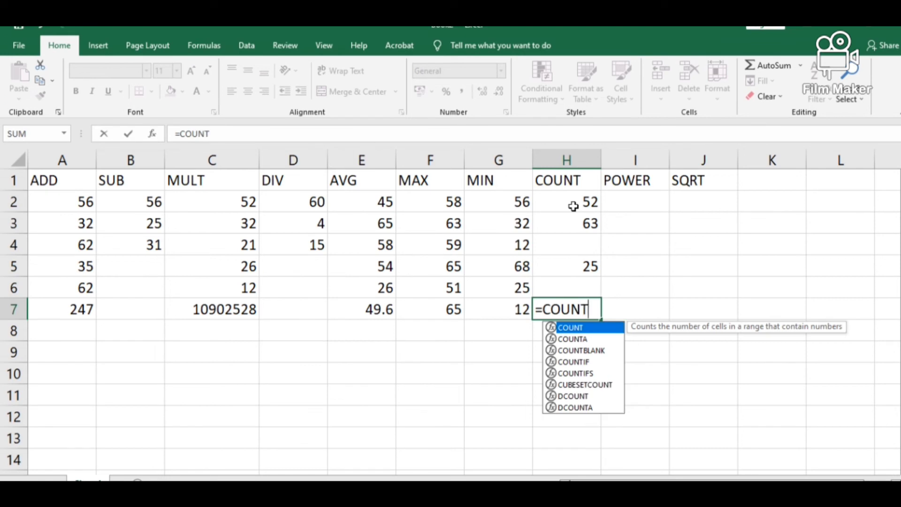
pyautogui.write('(')
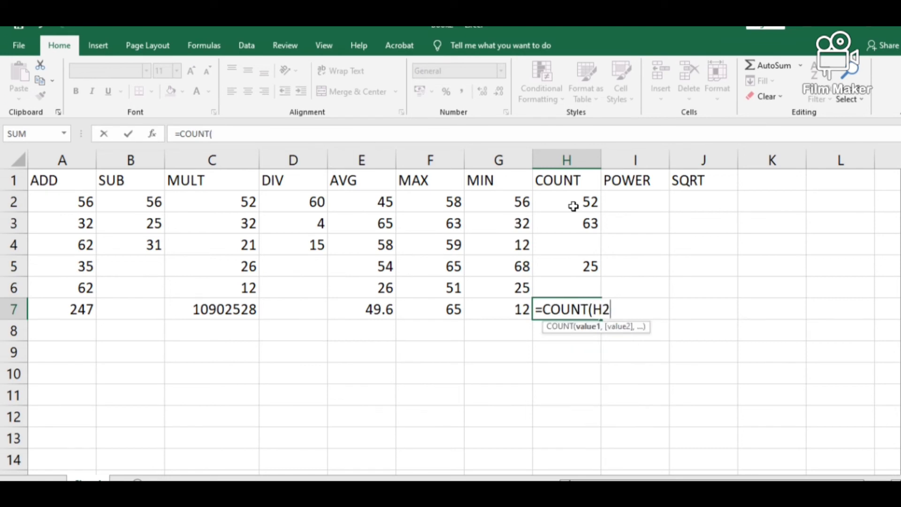
pyautogui.click(573, 207)
pyautogui.moveTo(573, 214); pyautogui.dragTo(571, 282)
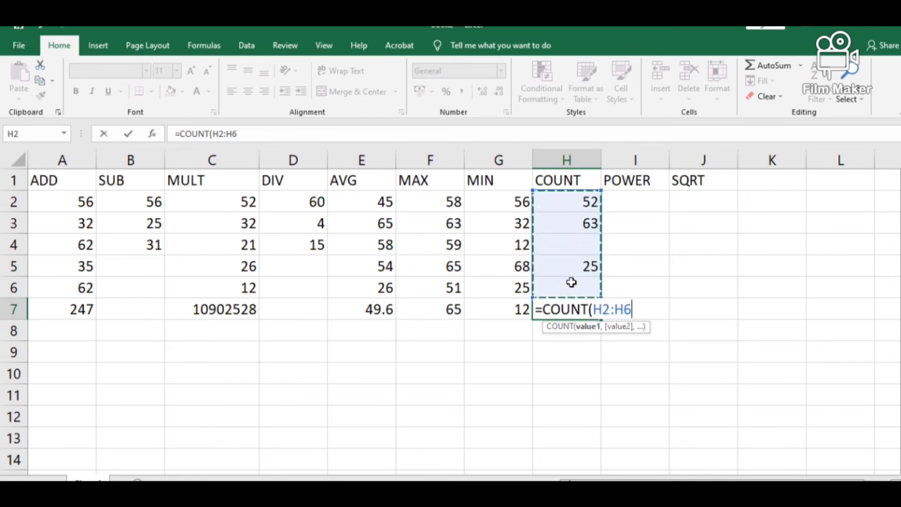
pyautogui.write(')')
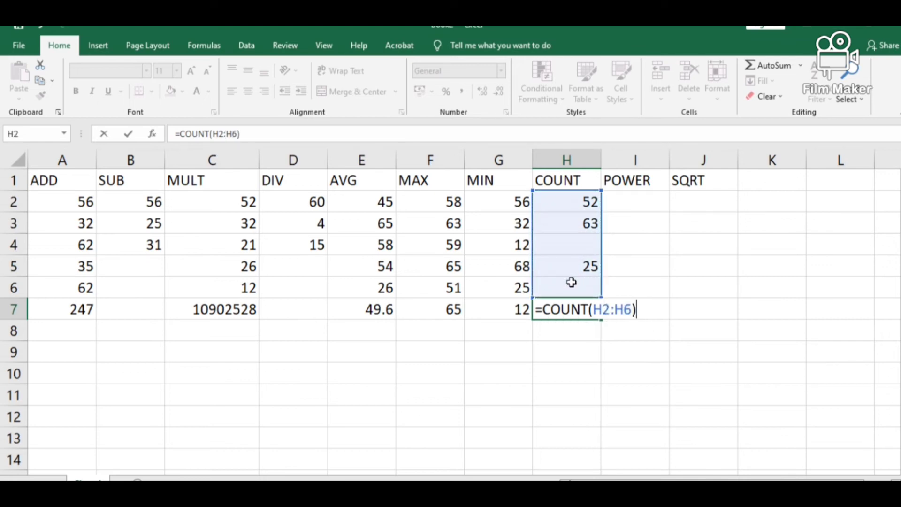
pyautogui.press('Return')
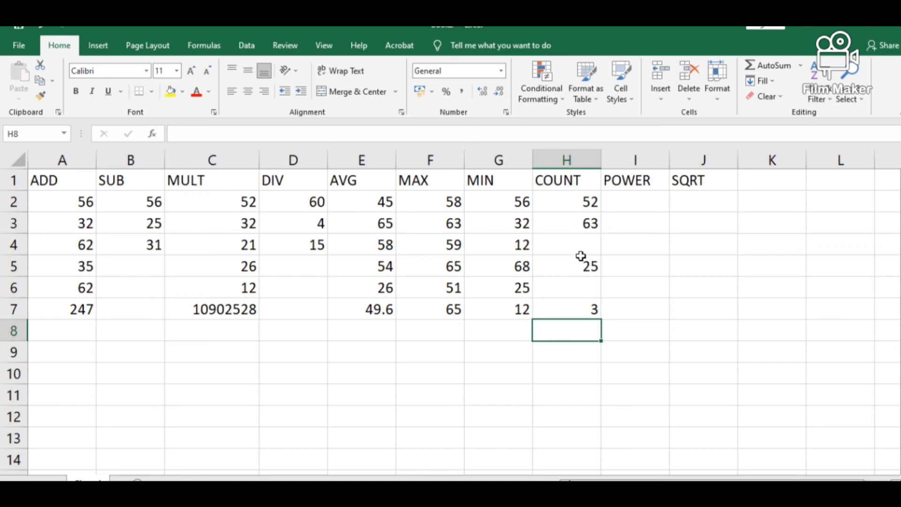
# Enter the formula =POWER(5,2) in cell I2 under the POWER heading
pyautogui.click(654, 202)
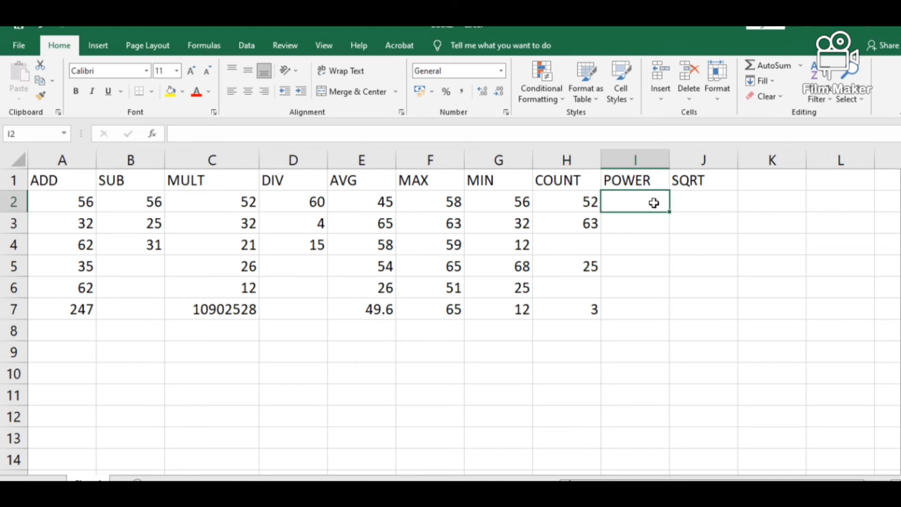
pyautogui.write('=')
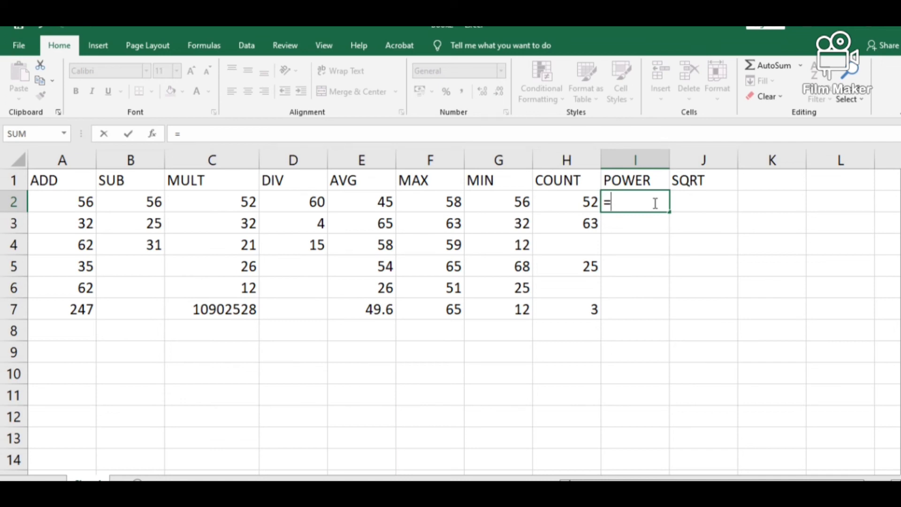
pyautogui.write('POWE')
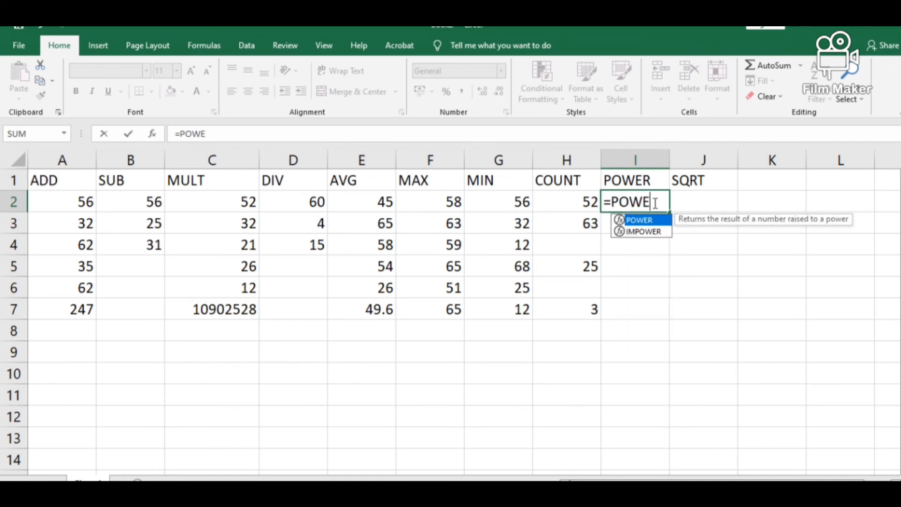
pyautogui.write('R(')
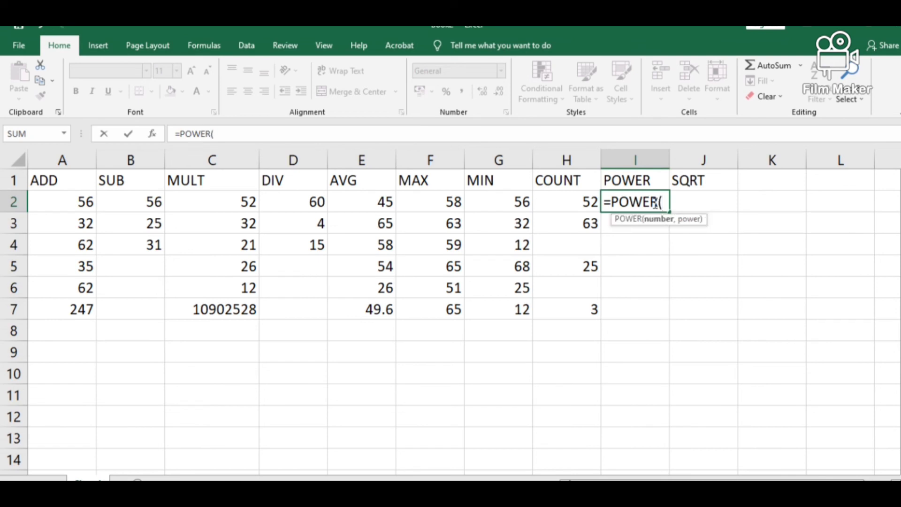
pyautogui.write('5,')
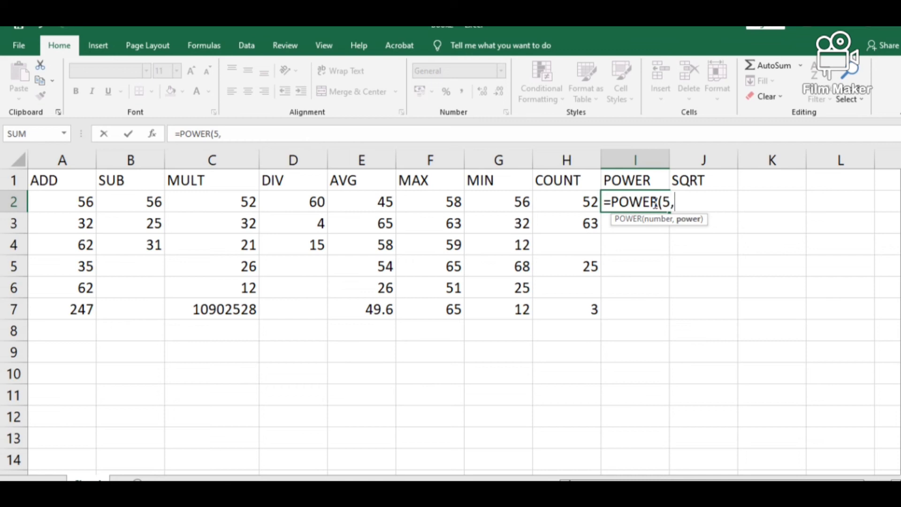
pyautogui.write('2)')
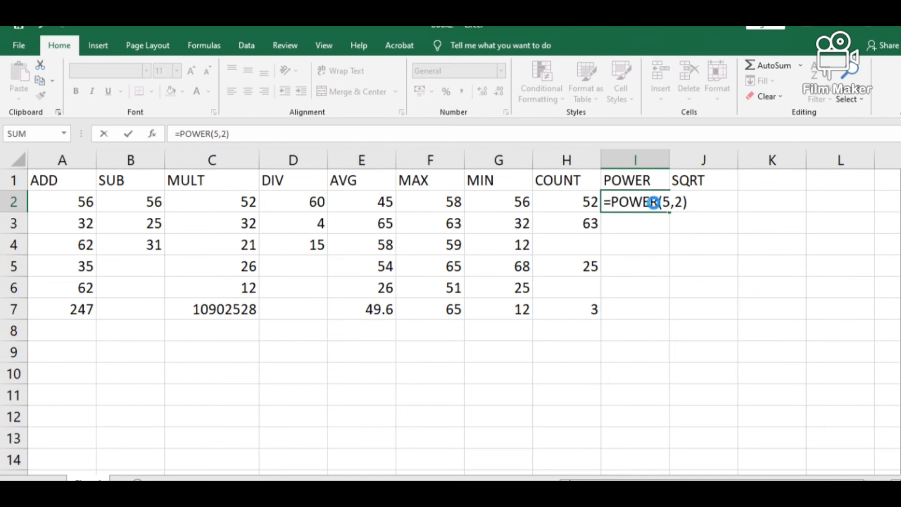
pyautogui.press('Return')
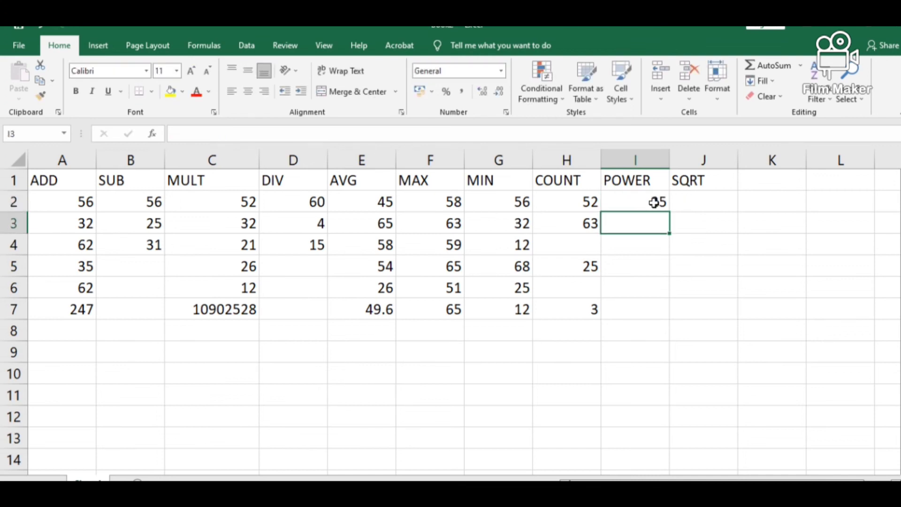
# Enter the formula =SQRT(16) in cell J2 under the SQRT heading
pyautogui.click(700, 206)
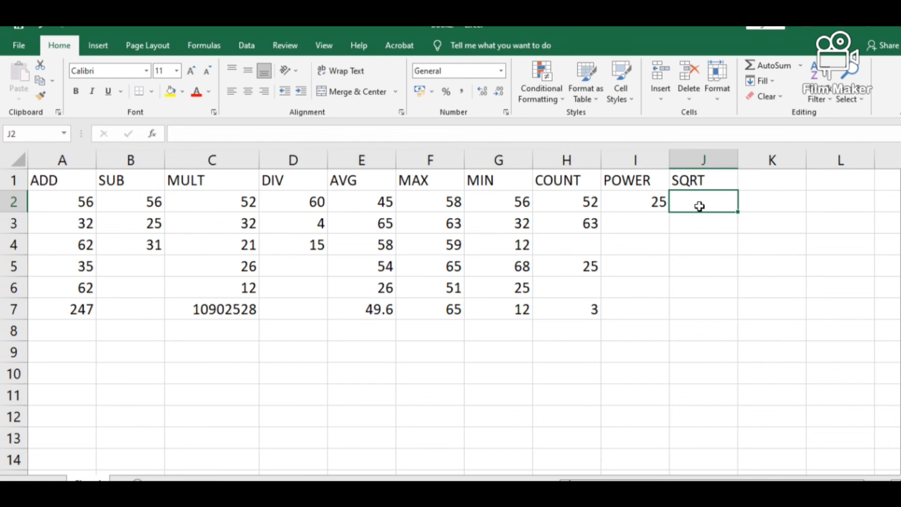
pyautogui.write('=')
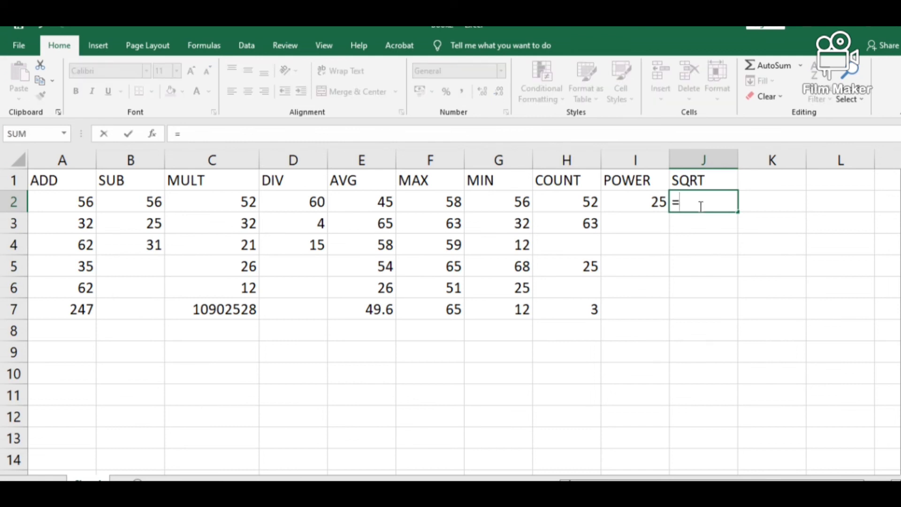
pyautogui.write('SQ')
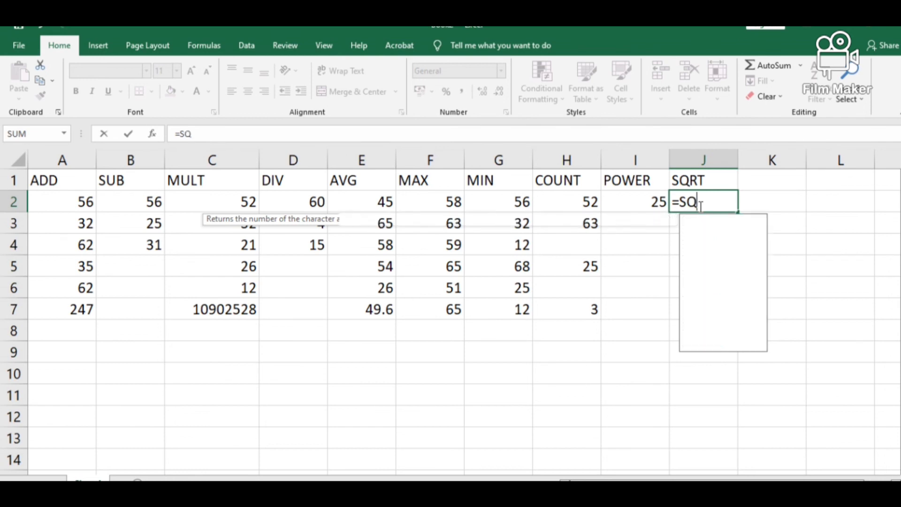
pyautogui.write('E')
pyautogui.press('BackSpace')
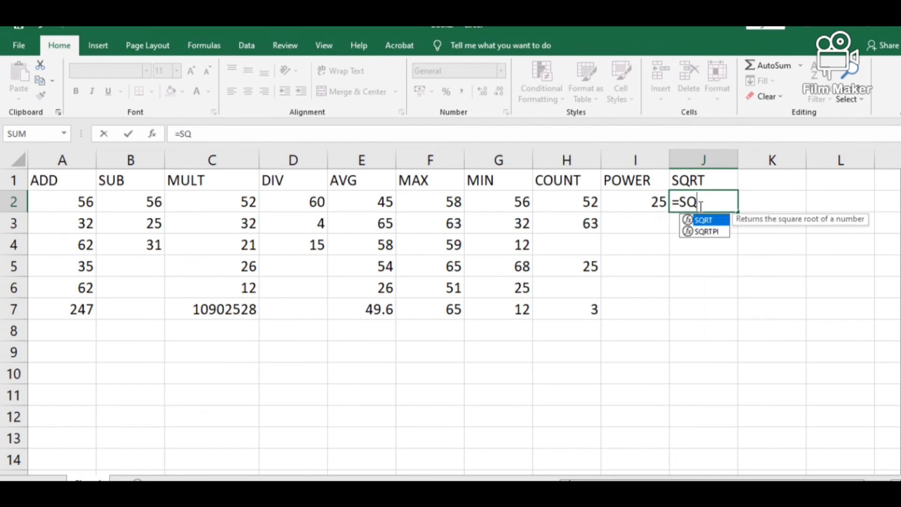
pyautogui.write('RT(')
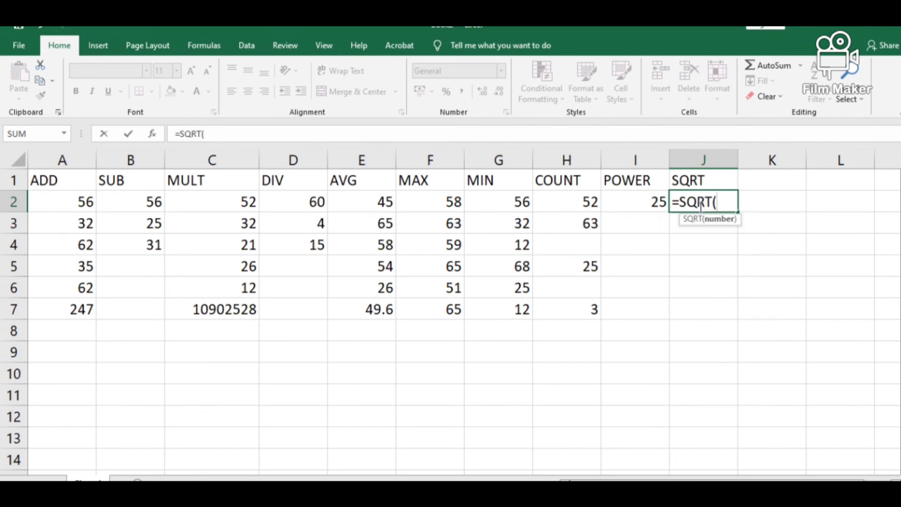
pyautogui.write('16)')
pyautogui.press('Return')
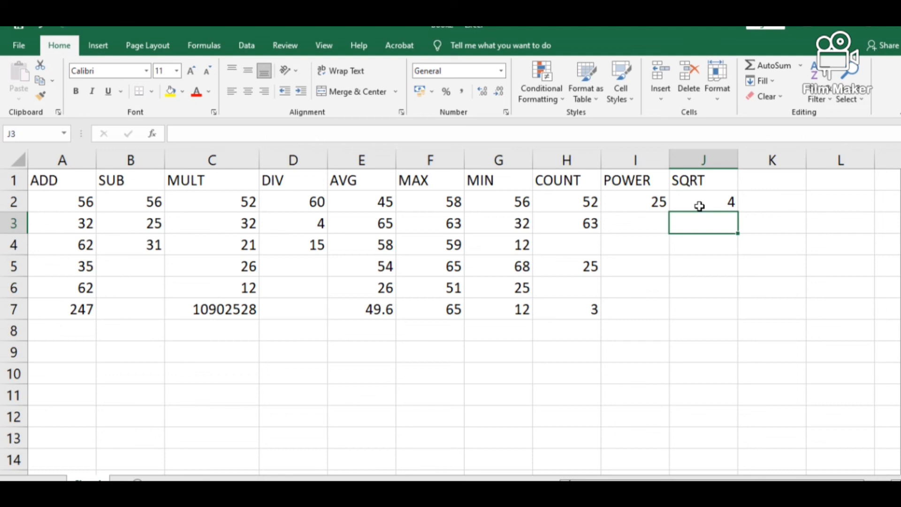
pyautogui.click(737, 240)
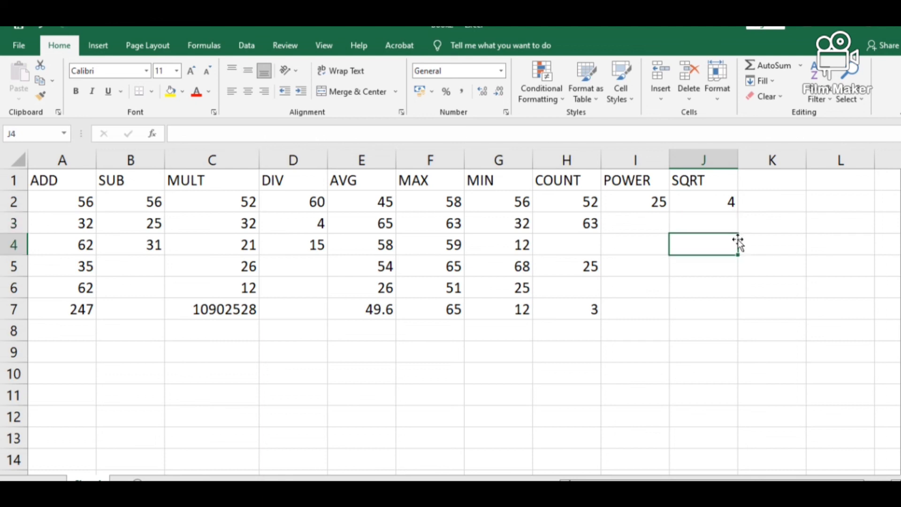